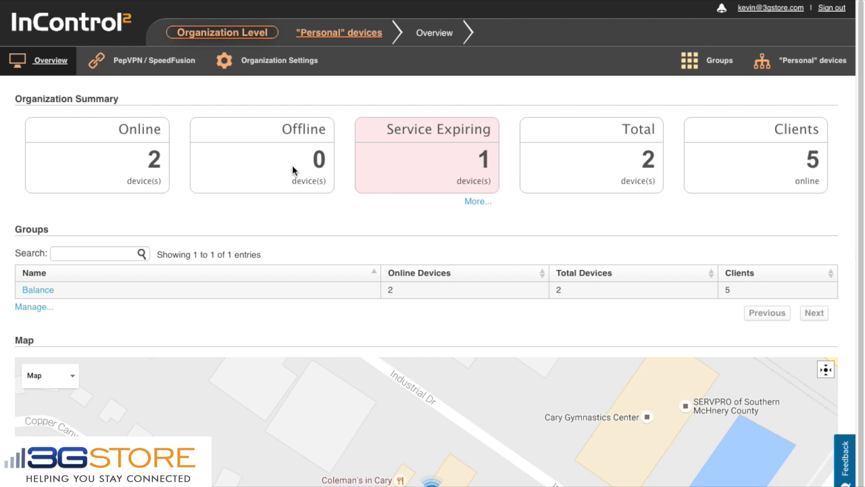
Create a group named 3Gstore in Group Management and go to its Add Devices page
mouse_move(290, 71)
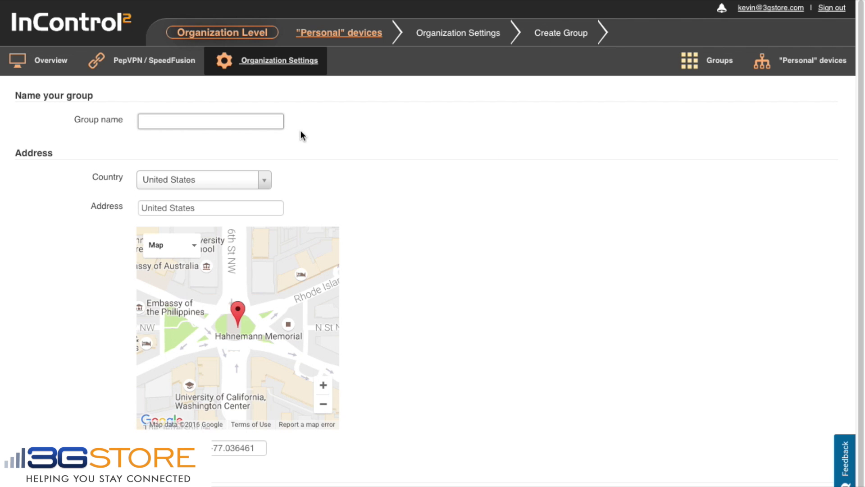
type("3Gstore")
scroll(421, 348, "down", 1)
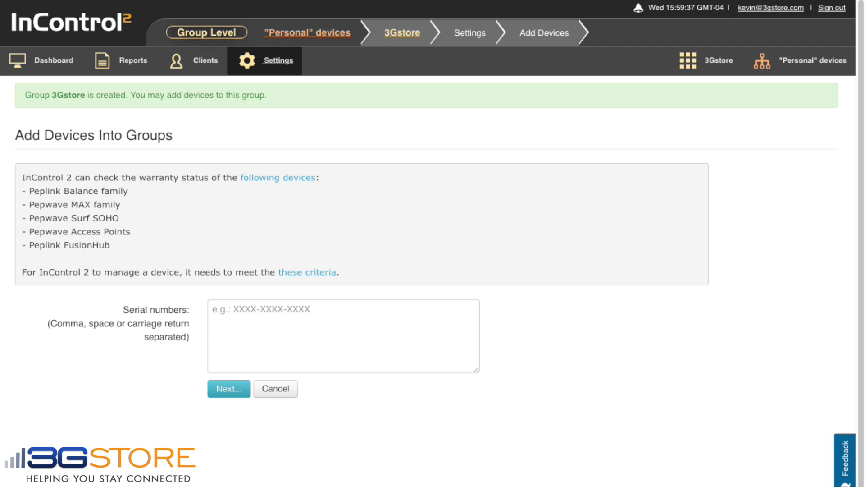
Add the Balance_3F36 router to the 3Gstore group using its serial number
left_click(392, 364)
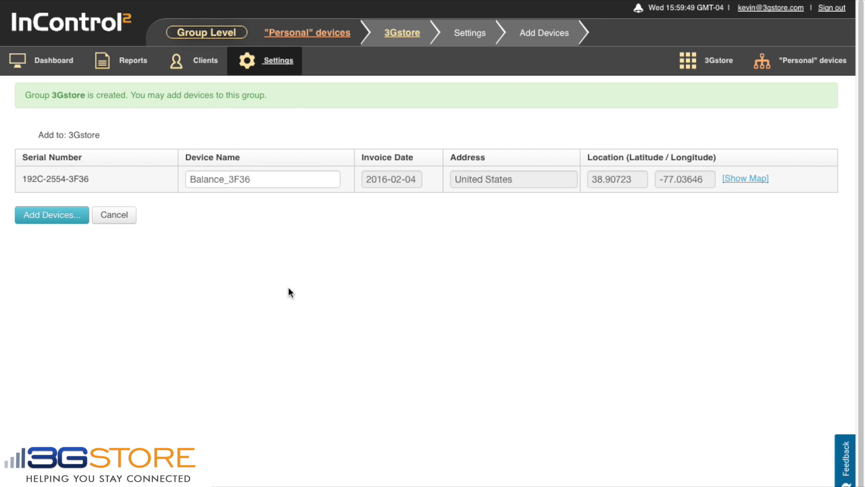
left_click(60, 220)
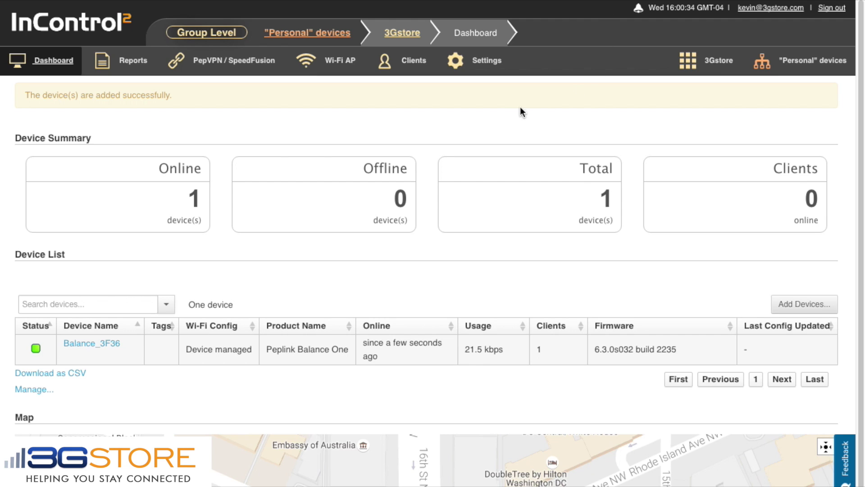
Enable Wi-Fi Management in the 3Gstore group's Group-wide SSID Settings
mouse_move(335, 71)
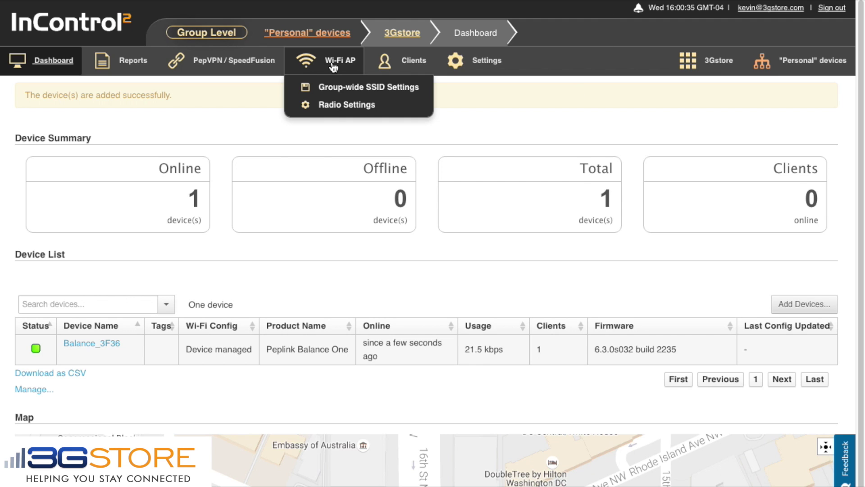
left_click(340, 89)
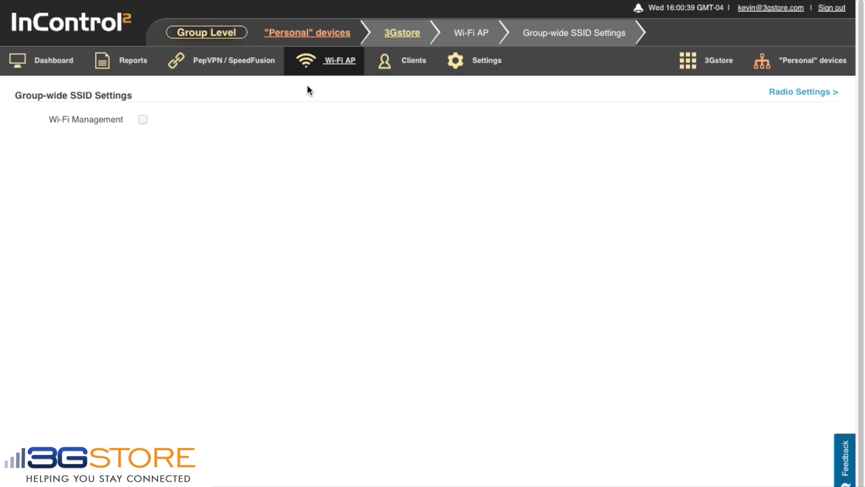
left_click(143, 120)
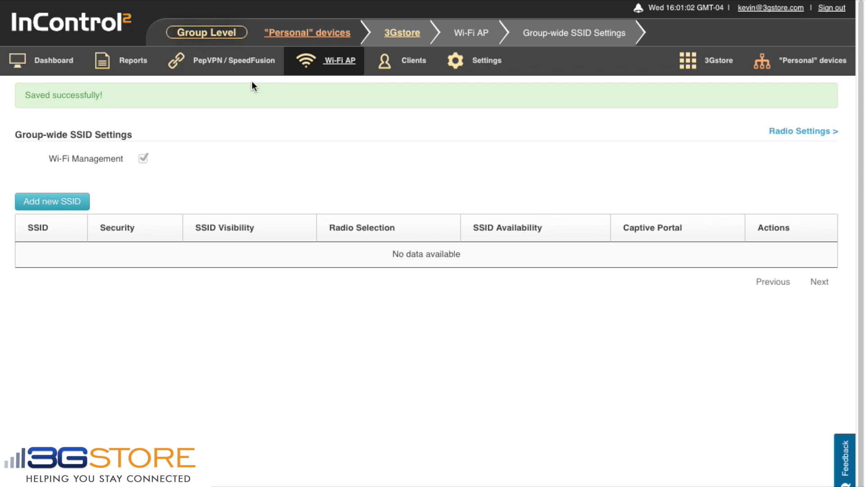
Add SSID '3Gstore Main' with WPA2-Personal security and a shared key, then save it
left_click(78, 199)
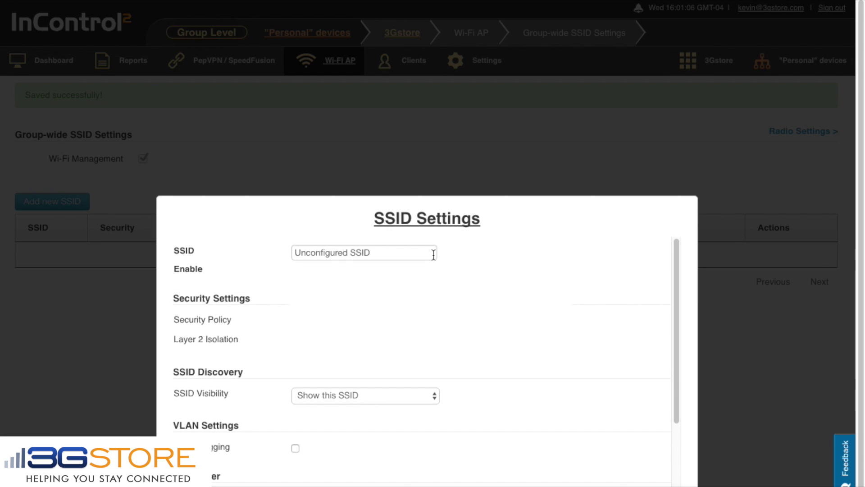
left_click(429, 249)
key("super+a")
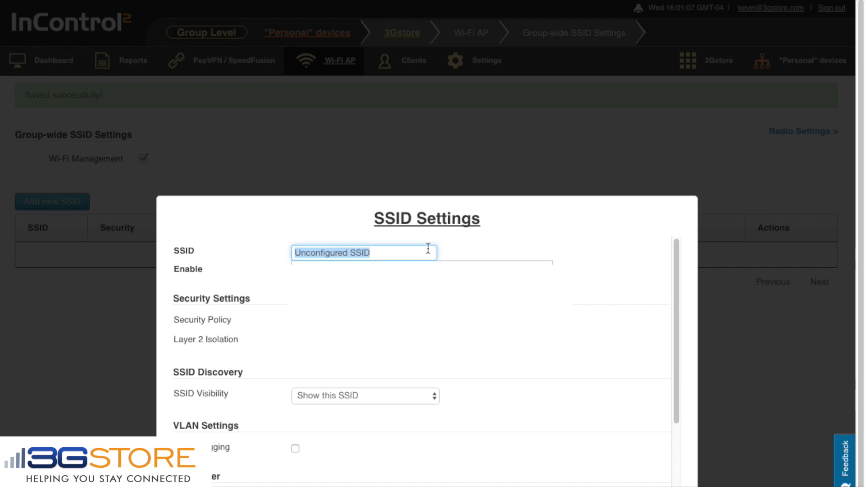
type("3Gstore Main")
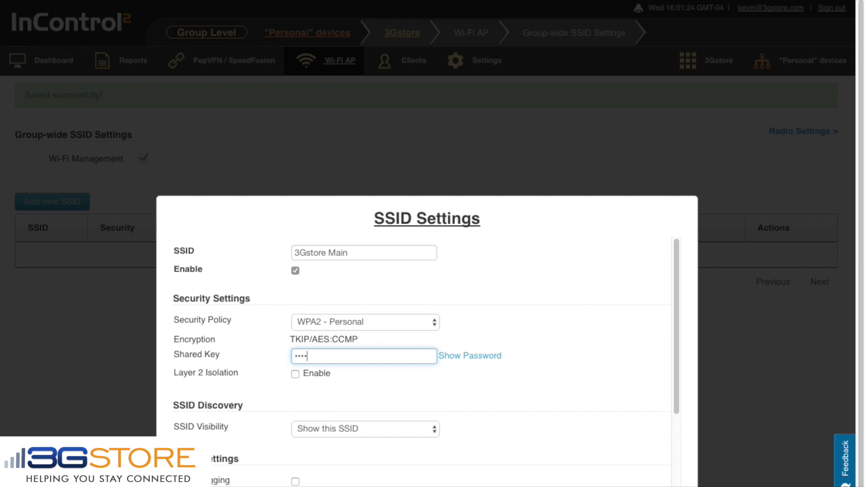
type("******")
scroll(508, 367, "down", 6)
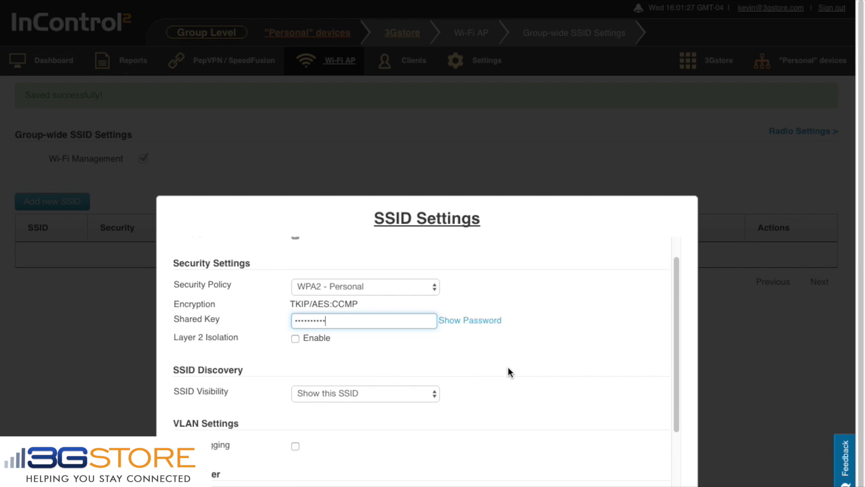
scroll(509, 369, "down", 1)
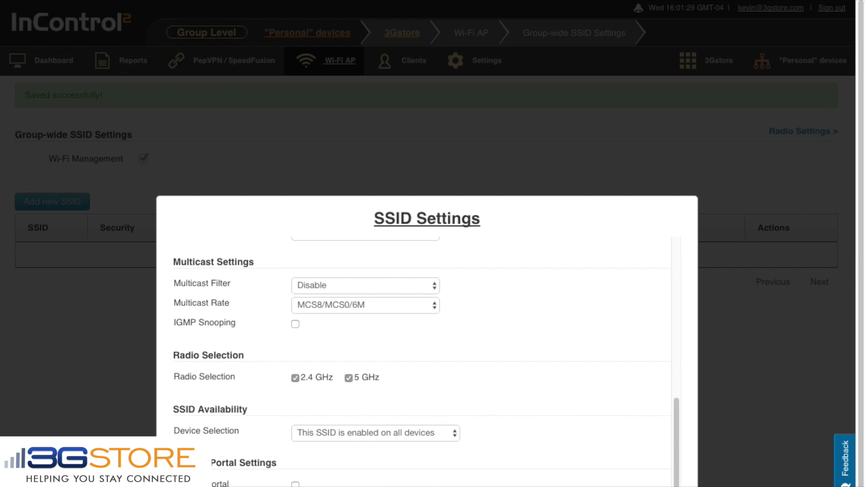
key("Return")
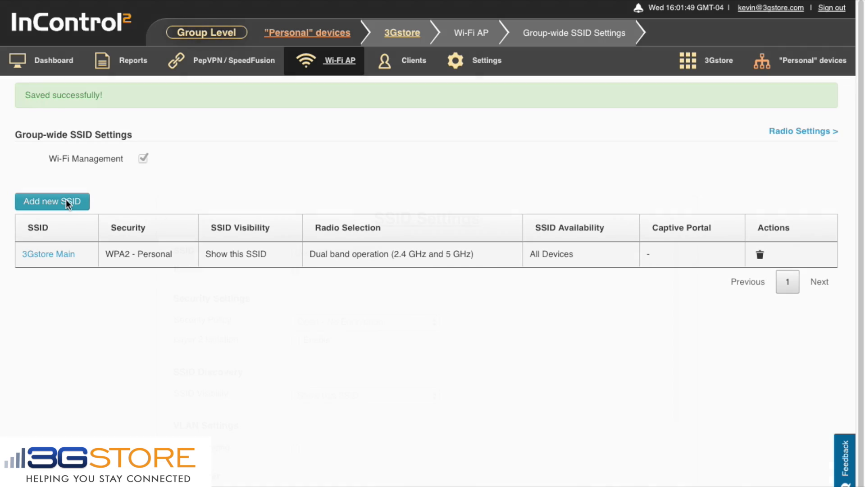
Start a new SSID named '3Gstore Guest', keeping Open - No Encryption security
left_click(66, 200)
double_click(392, 250)
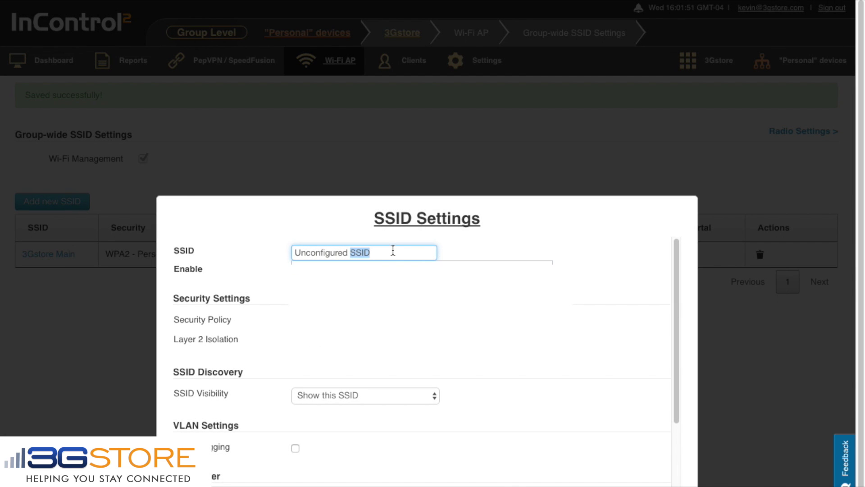
triple_click(392, 250)
type("3G")
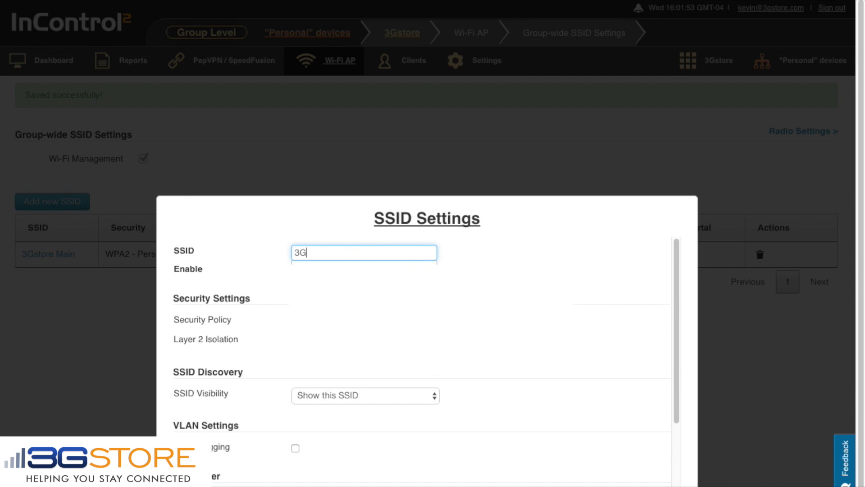
type("store Guest")
left_click(541, 258)
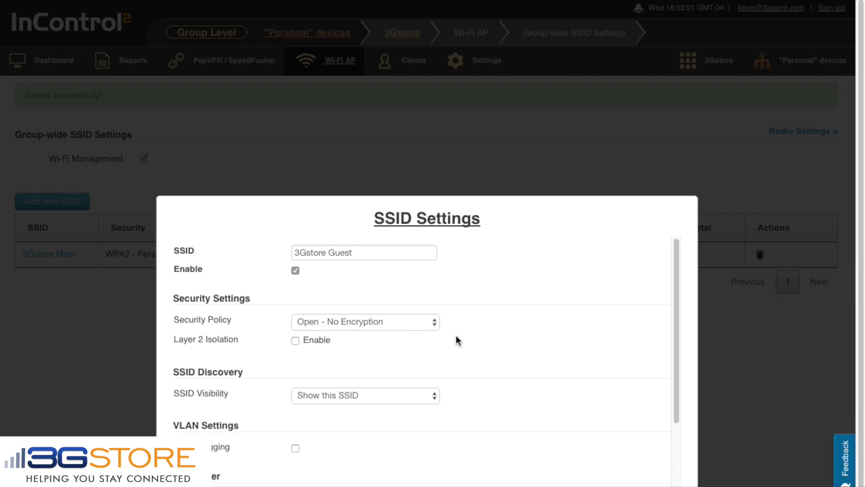
scroll(456, 336, "down", 1)
scroll(457, 340, "down", 8)
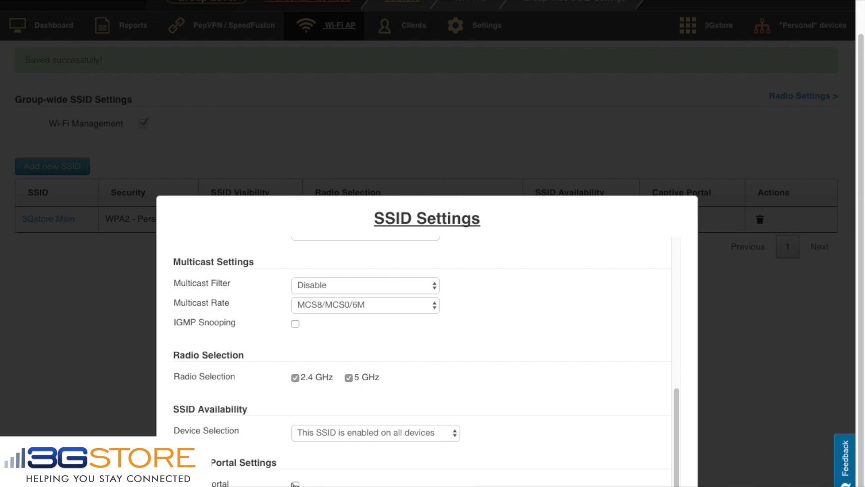
Look through the Open Access and Guest Account portal modes, then show the E-mail mode options
scroll(280, 375, "down", 10)
scroll(280, 375, "up", 1)
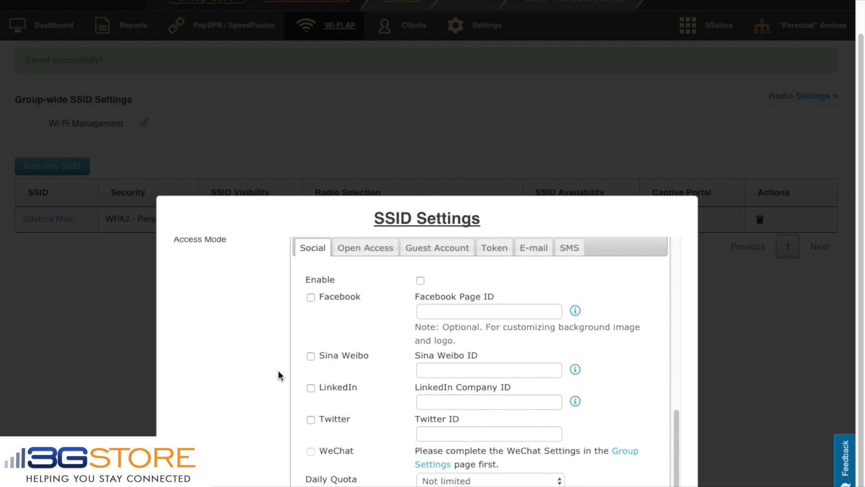
scroll(280, 375, "down", 1)
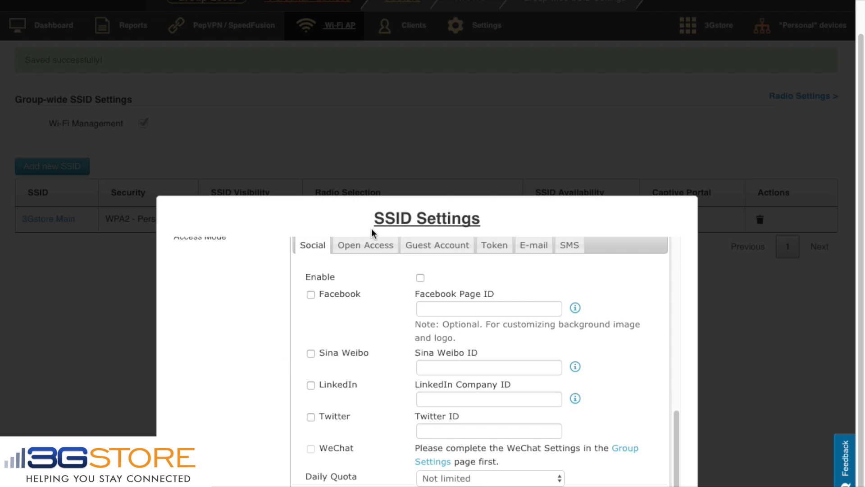
left_click(366, 246)
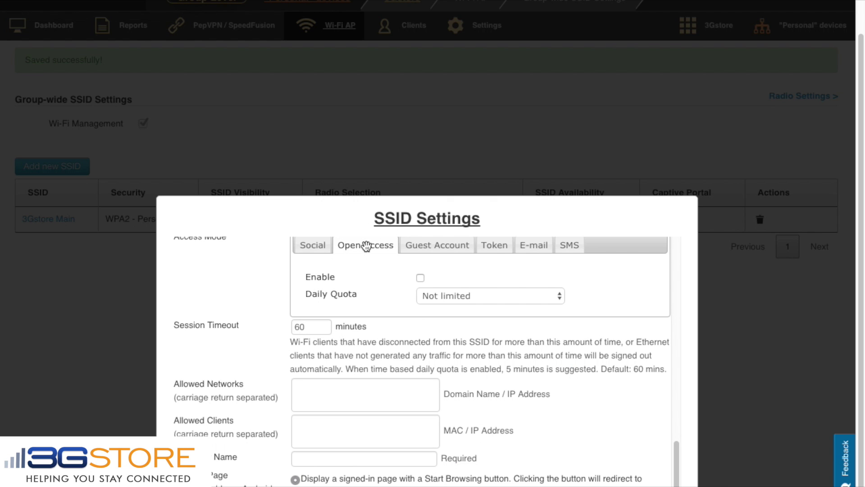
left_click(465, 248)
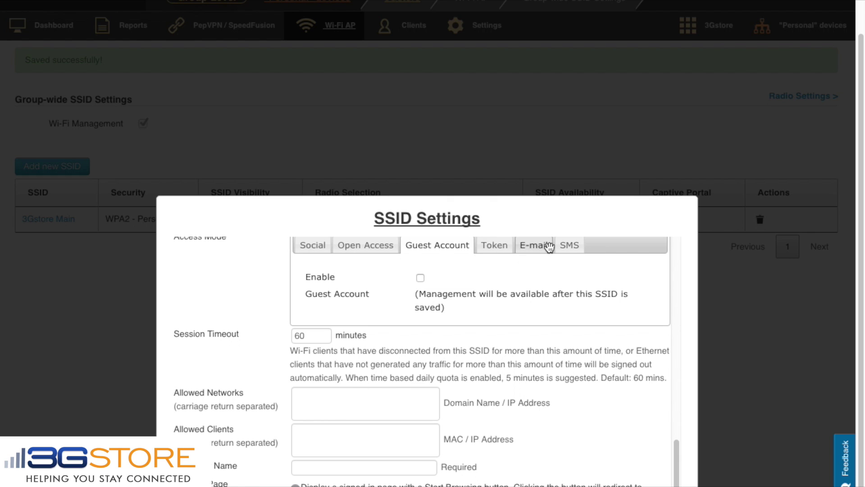
scroll(545, 245, "up", 1)
left_click(539, 275)
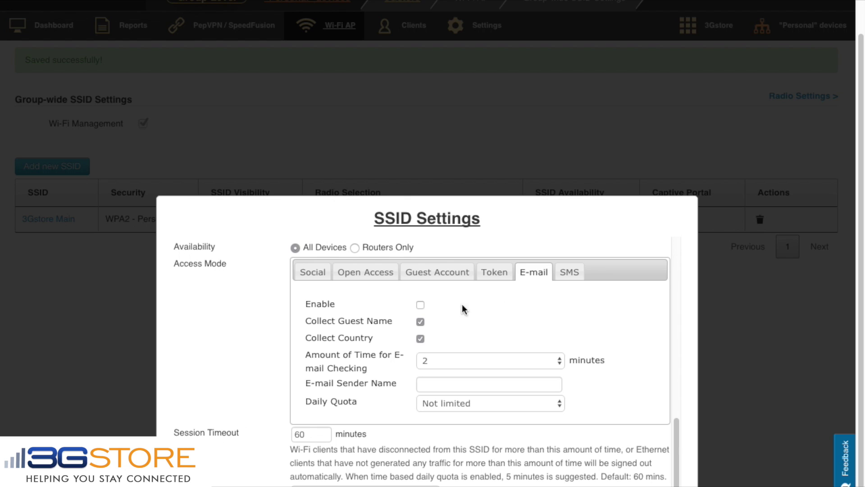
Enable e-mail access without country collection, 5-minute checking time and sender 'Admin'
left_click(422, 306)
left_click(422, 340)
left_click(541, 359)
left_click(557, 359)
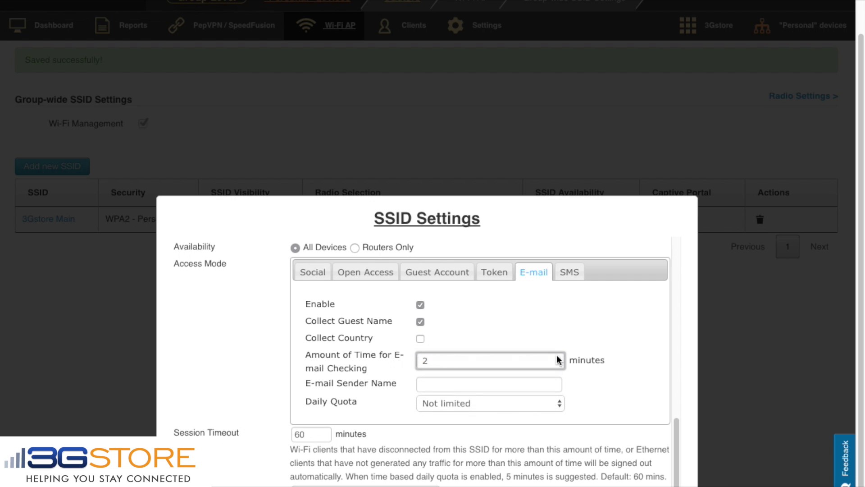
key("5")
left_click(535, 382)
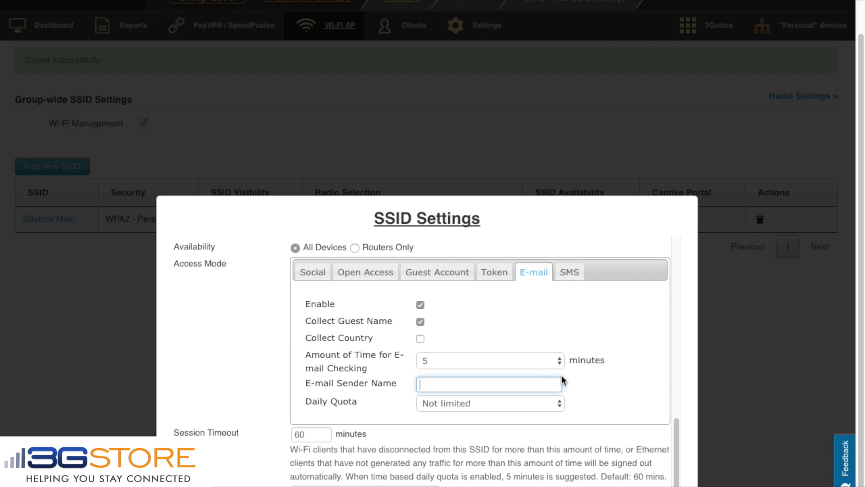
type("Admin")
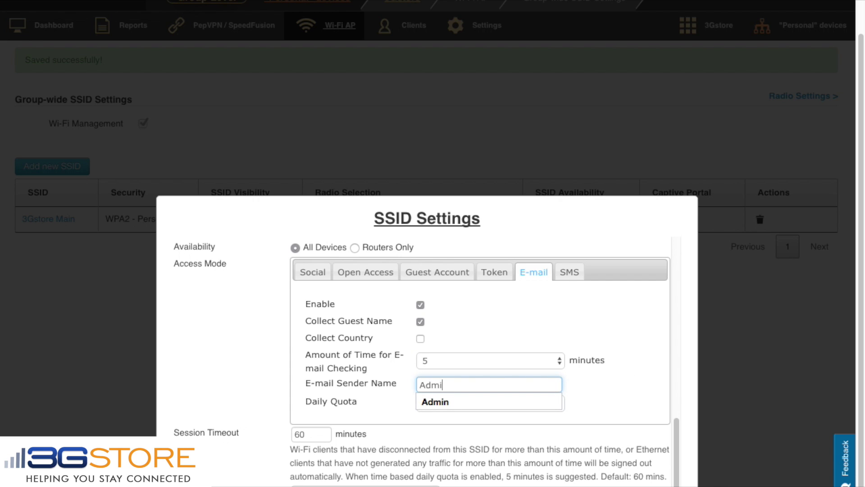
left_click(621, 372)
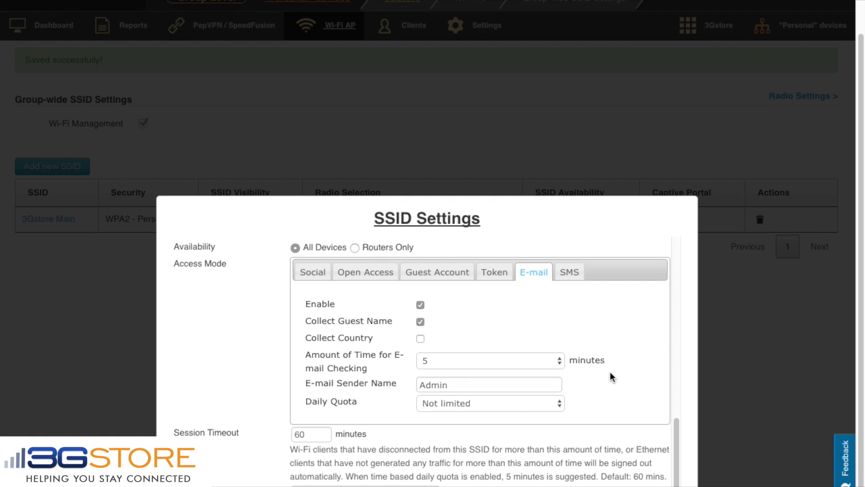
Set a bandwidth-based daily quota of 50 MB resetting at 01:00
left_click(560, 404)
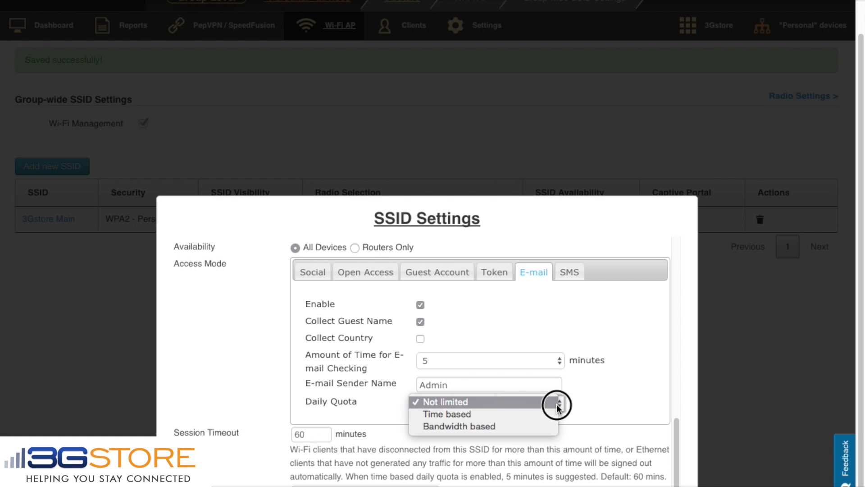
left_click(544, 426)
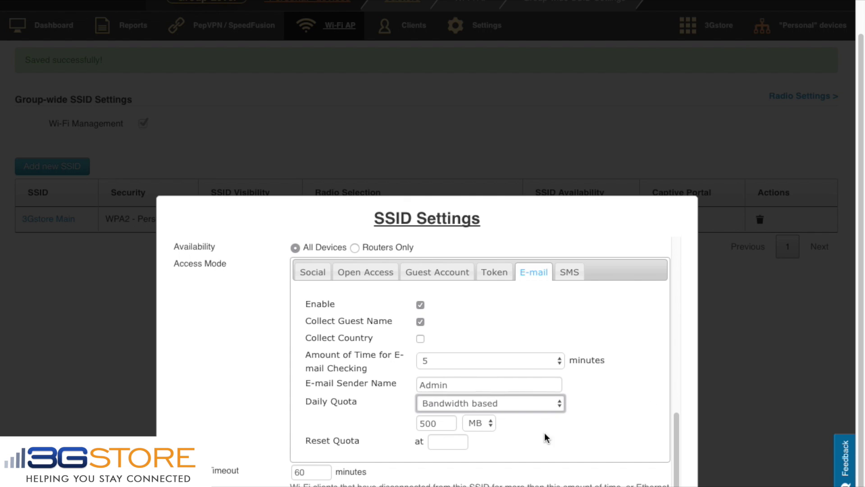
left_click(449, 425)
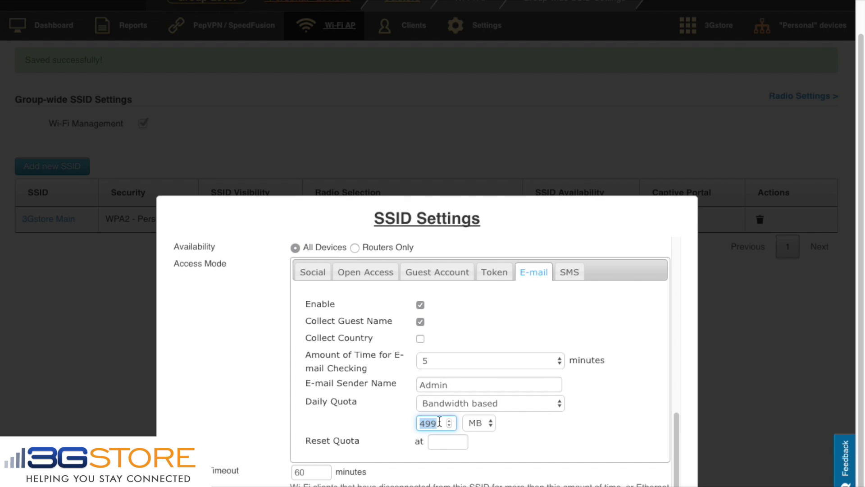
type("50")
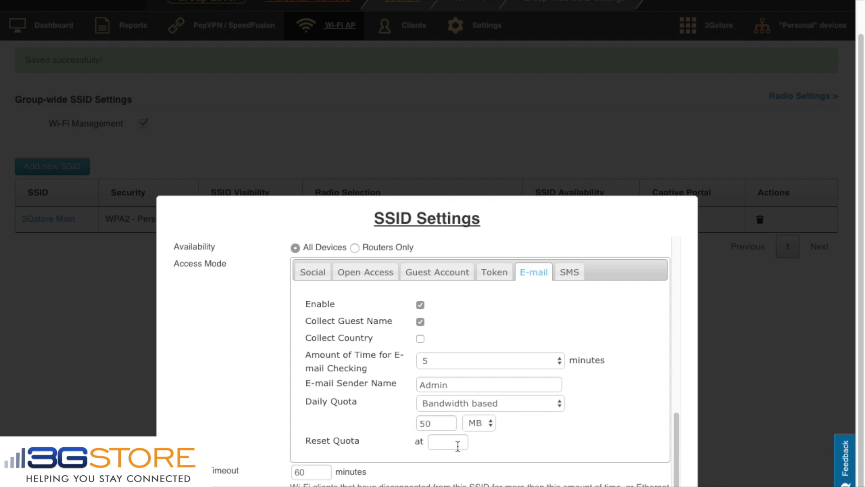
left_click(467, 445)
type("01:00")
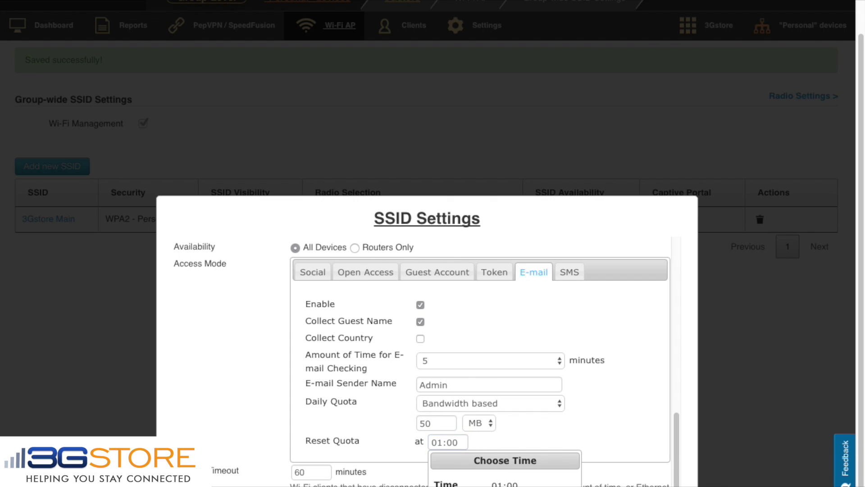
key("Return")
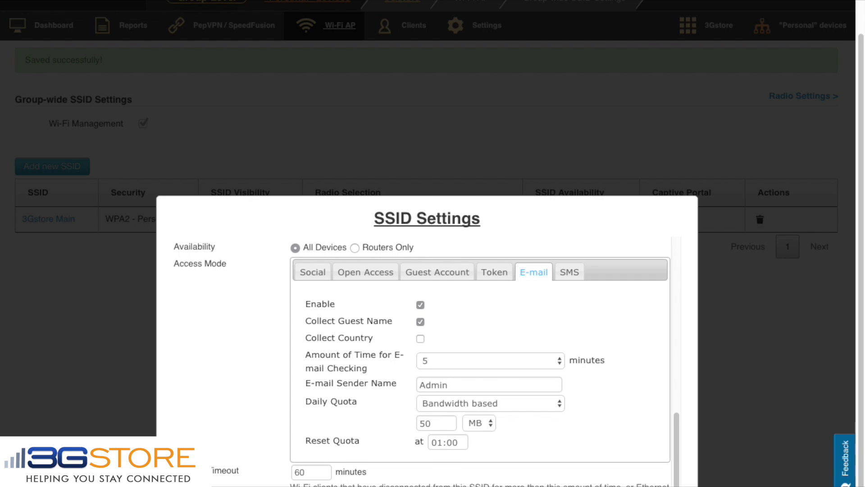
Save the 3Gstore Guest SSID with its e-mail captive-portal settings
scroll(426, 361, "up", 1)
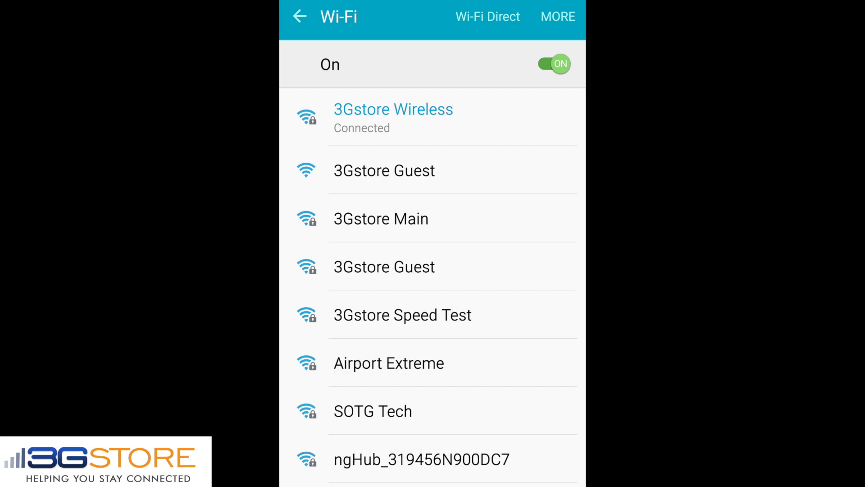
Connect the phone to the open 3Gstore Guest Wi-Fi network
left_click(384, 170)
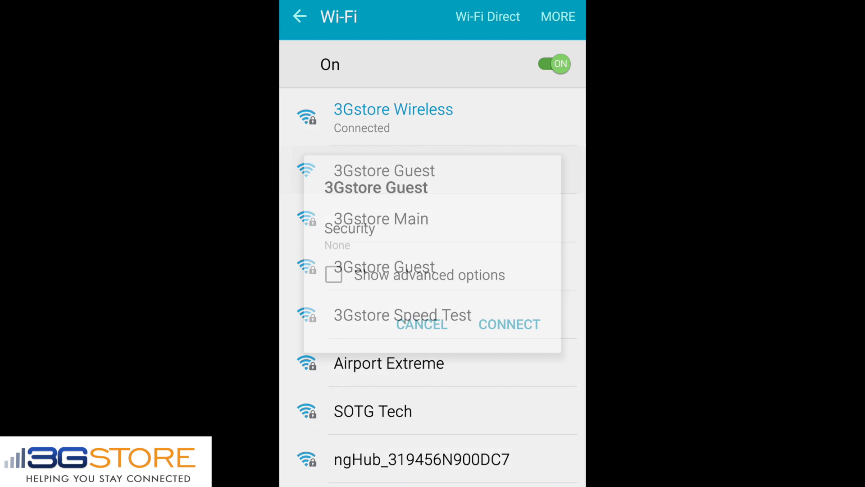
left_click(509, 324)
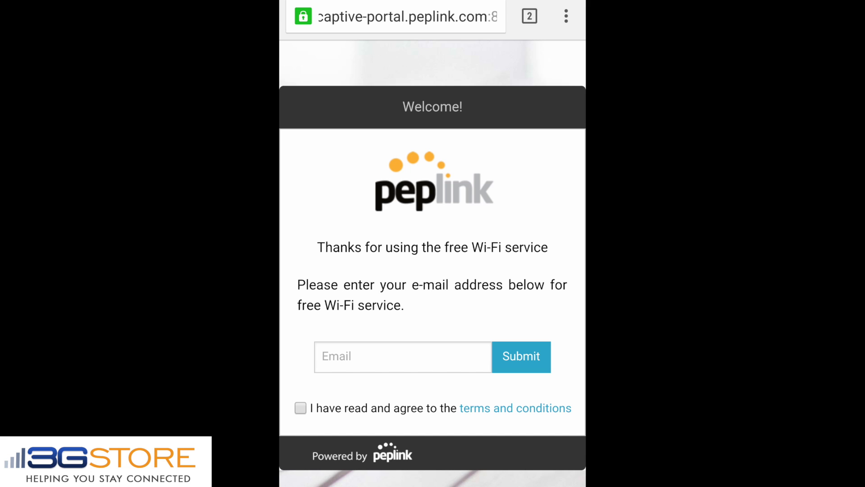
Submit the saved guest e-mail address on the portal after accepting the terms, and confirm it
left_click(402, 356)
left_click(405, 217)
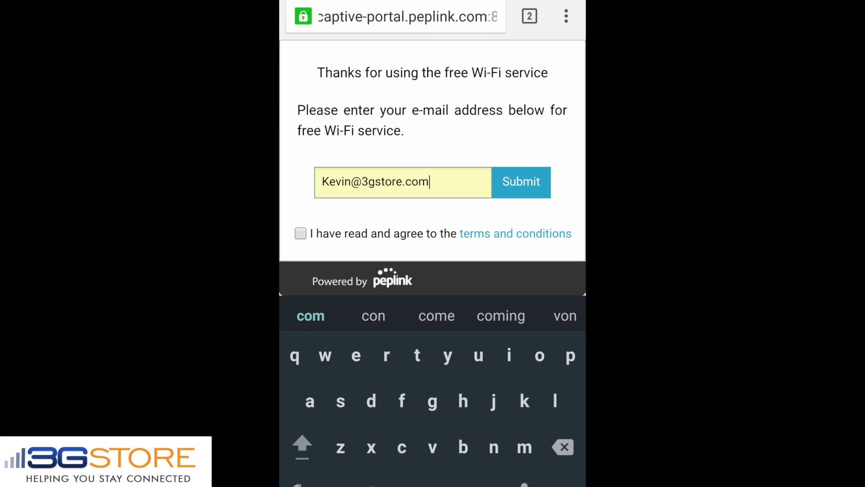
left_click(300, 233)
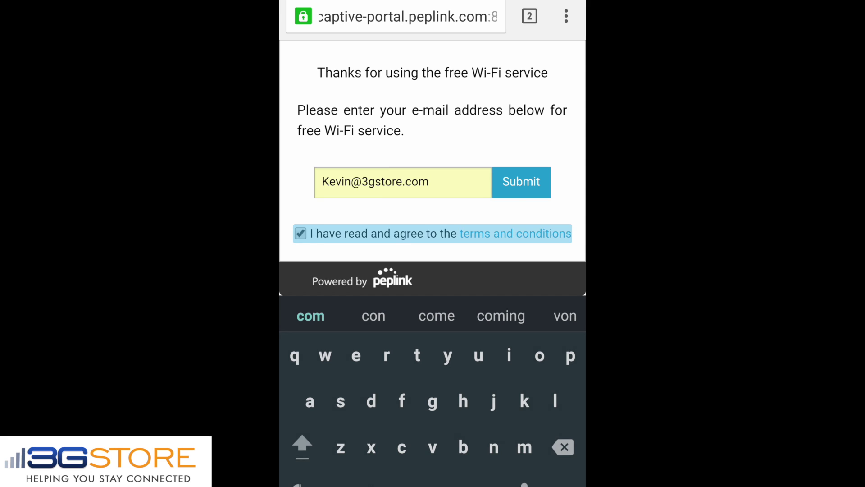
left_click(521, 356)
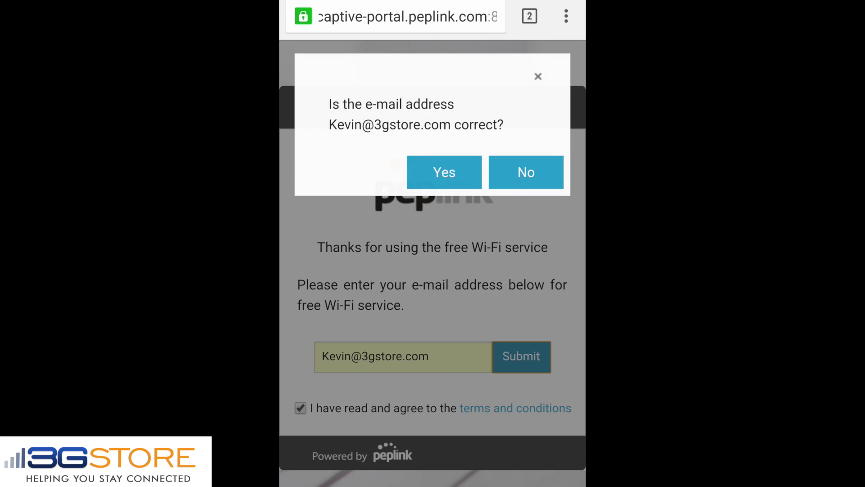
left_click(444, 172)
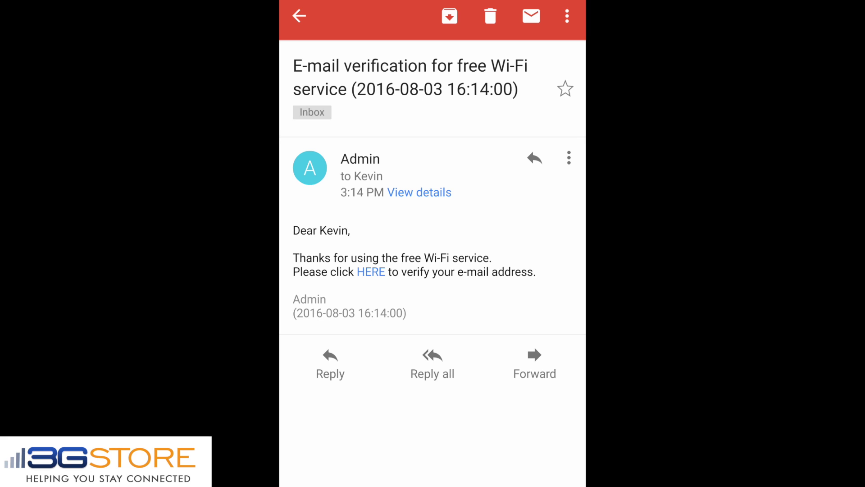
Open the verification e-mail's HERE link in Chrome to load the guest2.ic.peplink.com portal
left_click(371, 272)
left_click(359, 387)
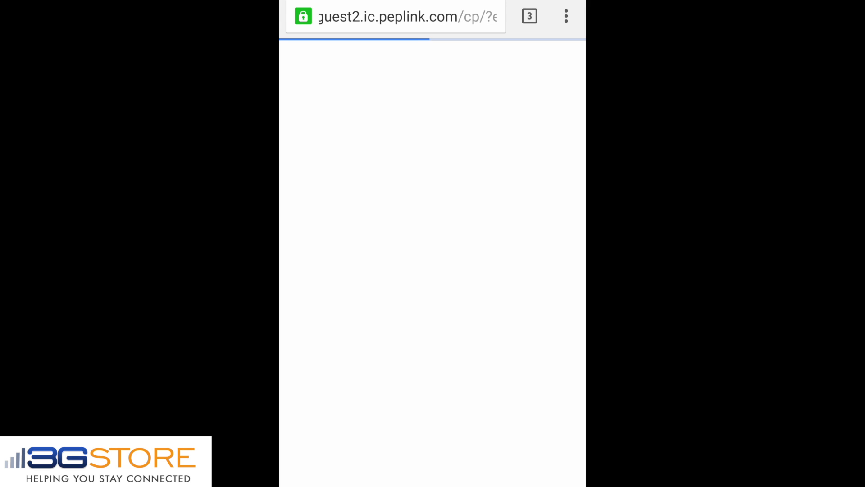